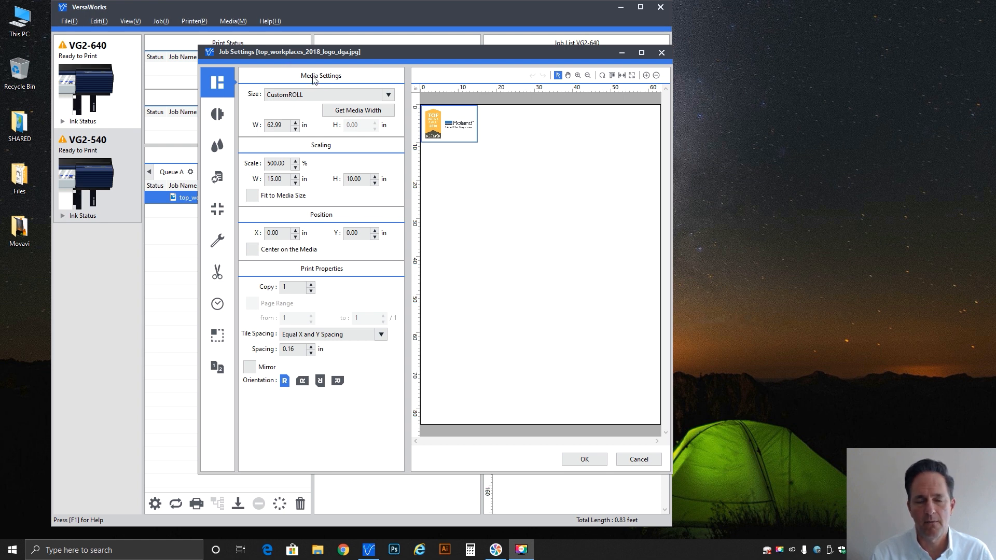
Look through the job's quality, level adjustment, spot color and marks settings
{"action": "left_click", "coordinate": [221, 116]}
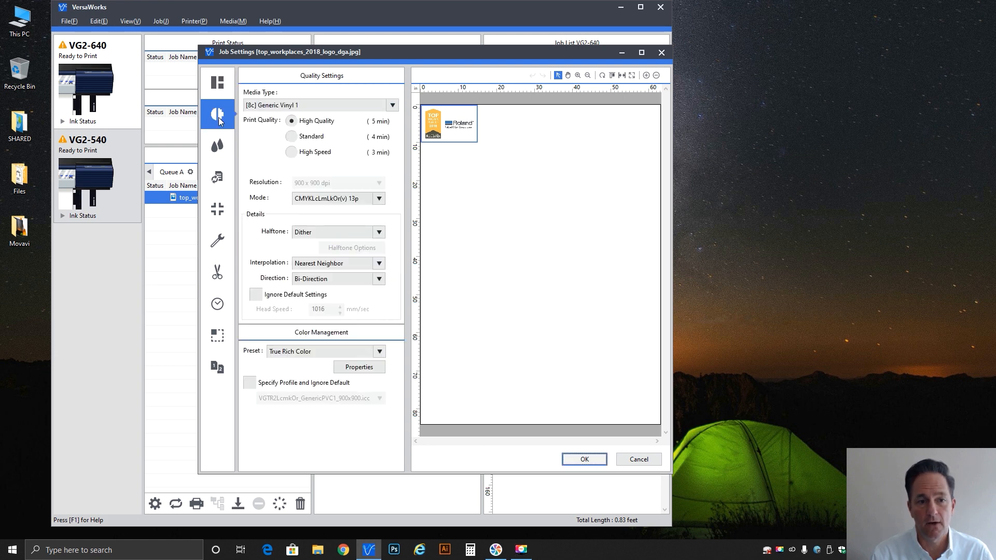
{"action": "left_click", "coordinate": [220, 147]}
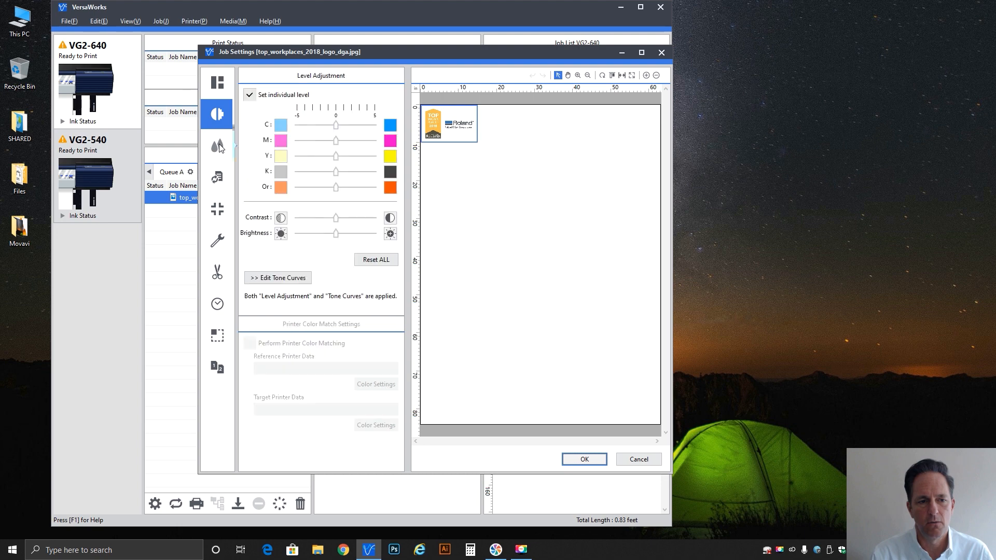
{"action": "left_click", "coordinate": [217, 177]}
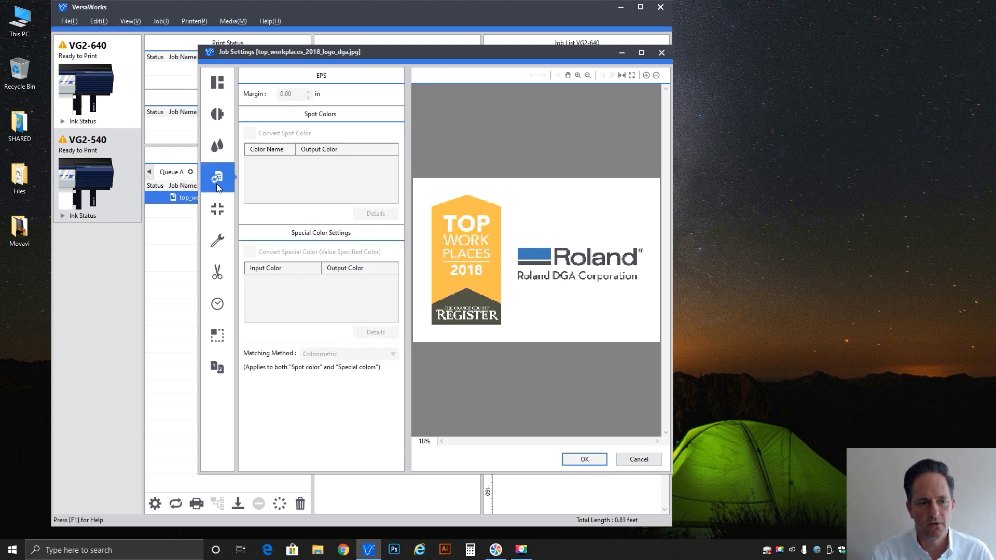
{"action": "left_click", "coordinate": [220, 209]}
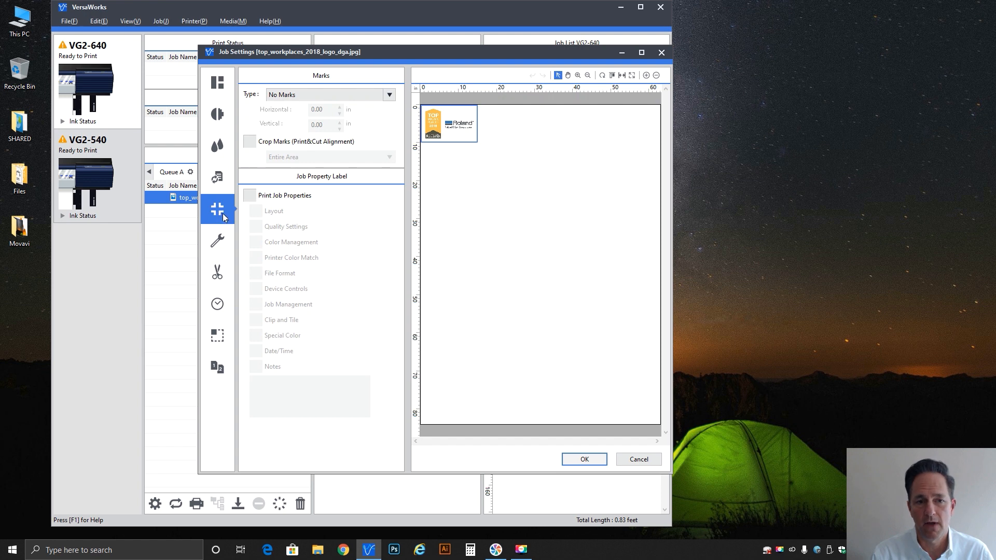
Enable the job's general custom settings in the printer controls and set the page space to 30 mm
{"action": "left_click", "coordinate": [221, 241]}
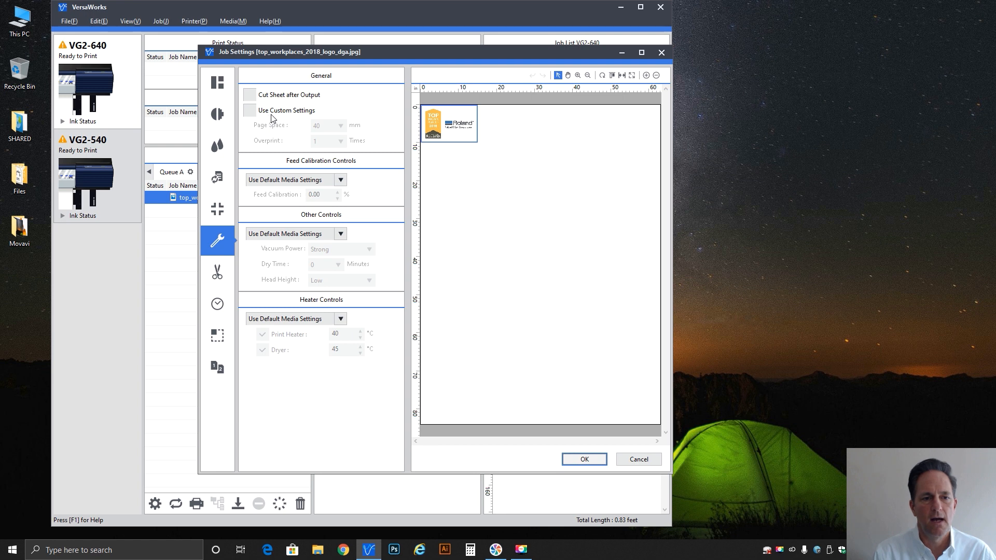
{"action": "left_click", "coordinate": [286, 114]}
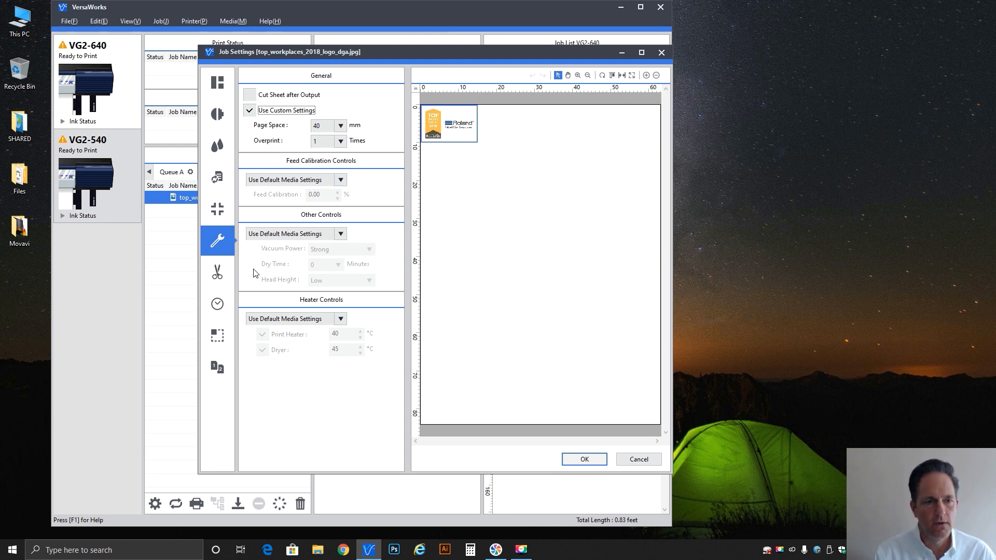
{"action": "left_click", "coordinate": [338, 127]}
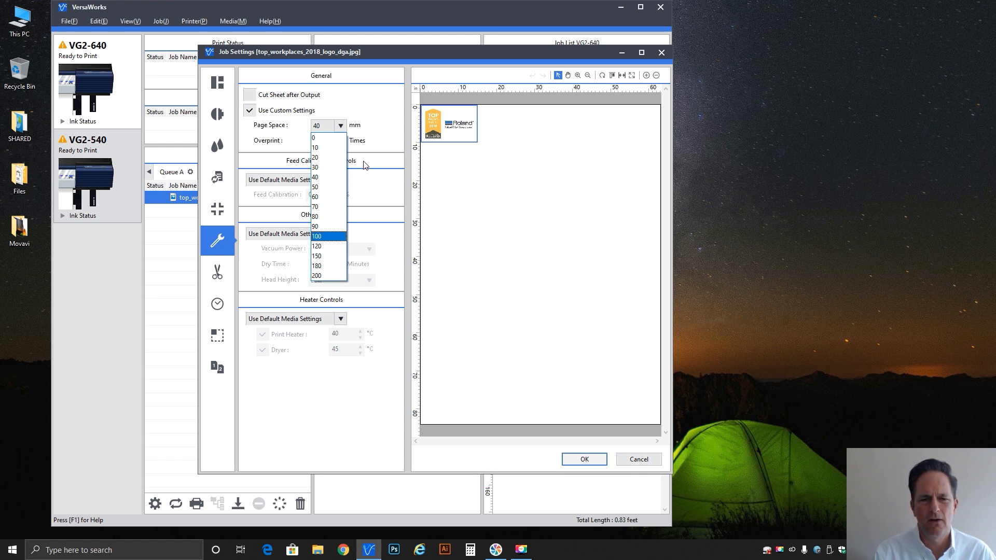
{"action": "left_click", "coordinate": [366, 135]}
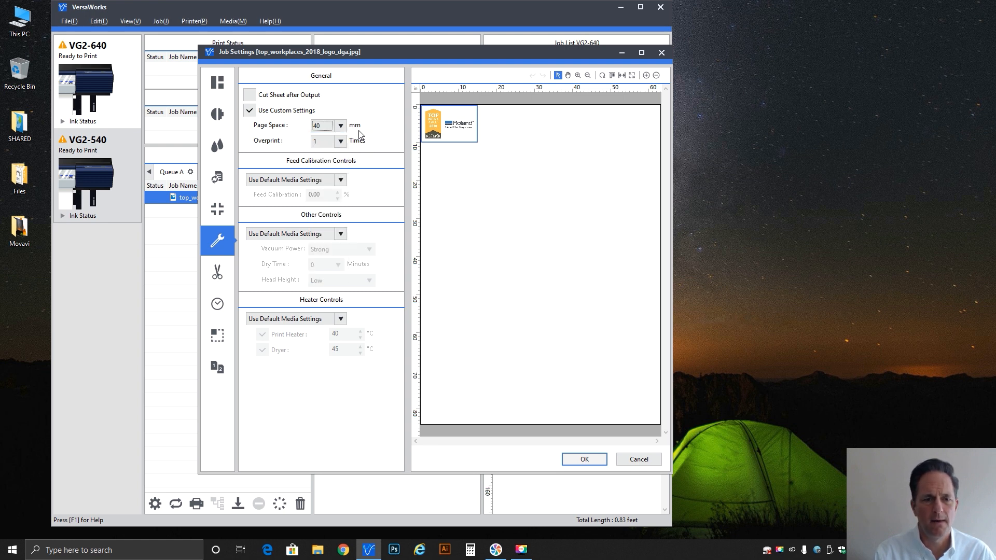
{"action": "left_click", "coordinate": [341, 127]}
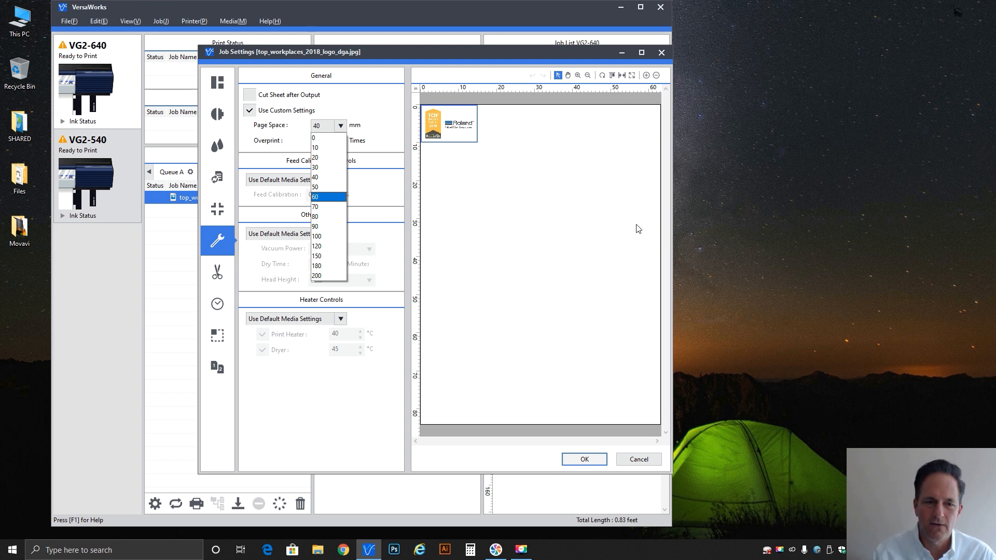
{"action": "left_click", "coordinate": [322, 169]}
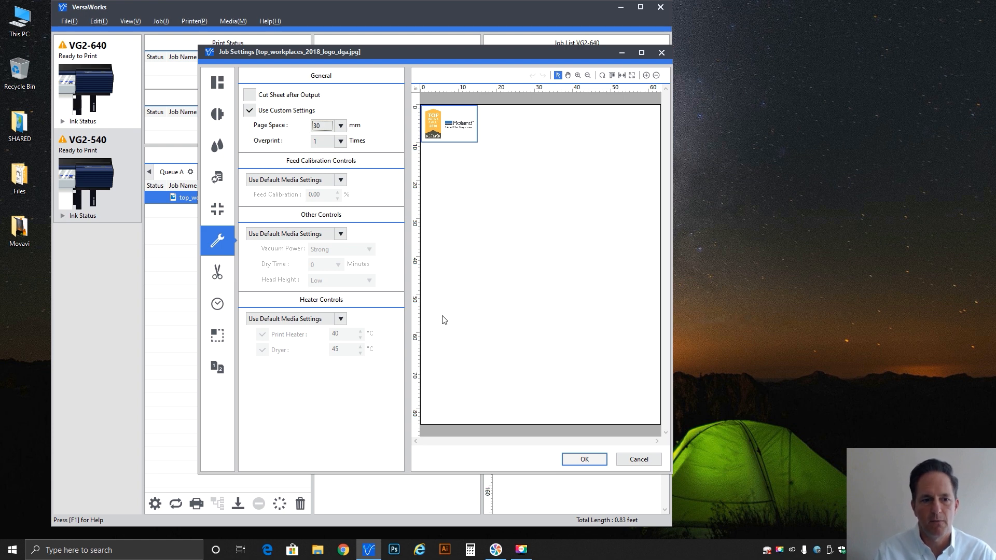
Examine the available overprint counts and keep the overprint at 1 time
{"action": "left_click", "coordinate": [341, 141]}
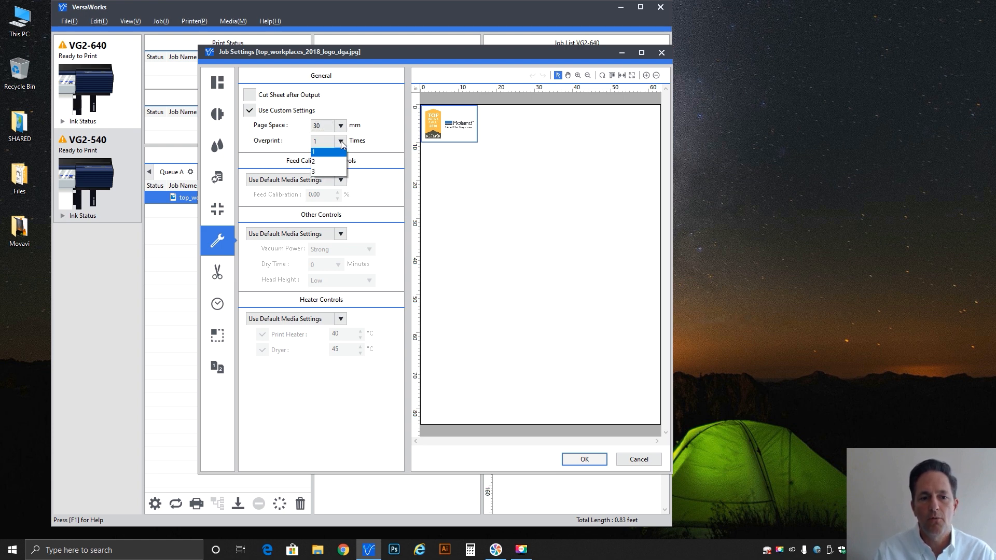
{"action": "left_click", "coordinate": [341, 141]}
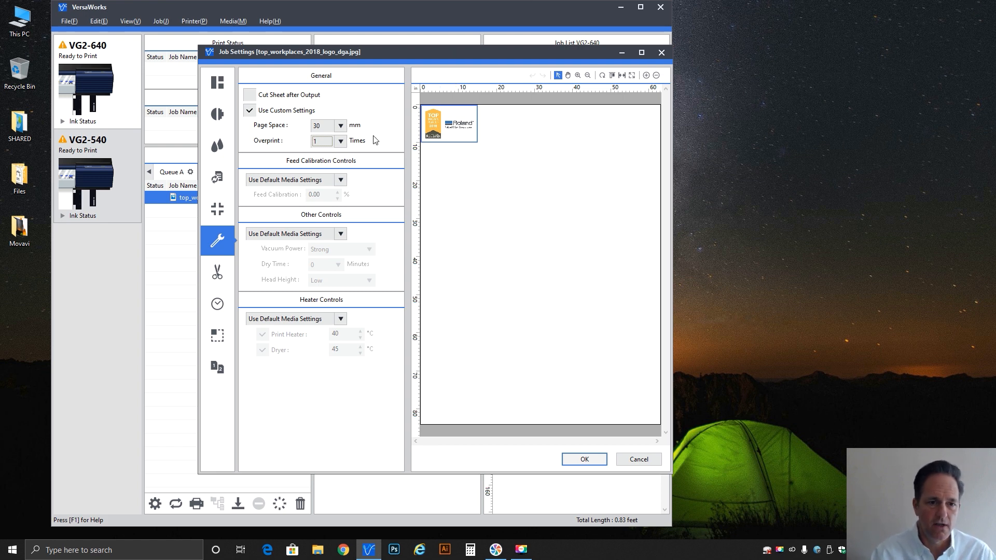
{"action": "left_click", "coordinate": [345, 143]}
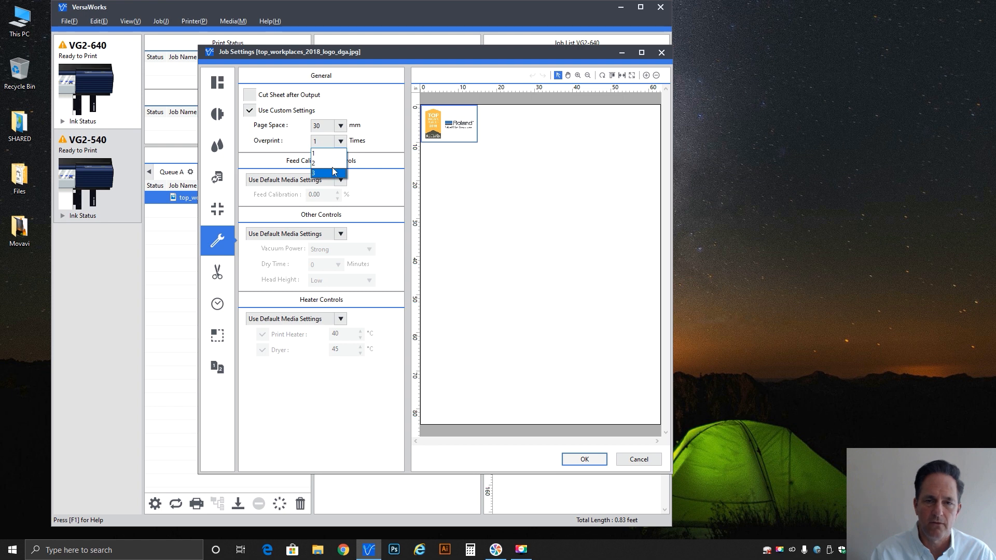
{"action": "left_click", "coordinate": [342, 154]}
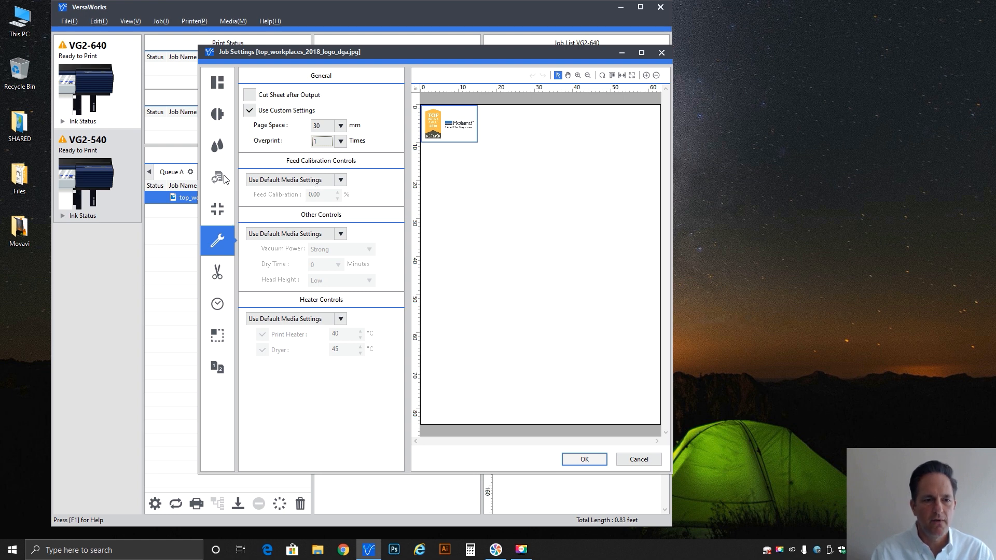
Set the job's media type to [8c] LBV2 : Light-Weight Banner Vinyl (ESM) in the quality settings
{"action": "left_click", "coordinate": [219, 113]}
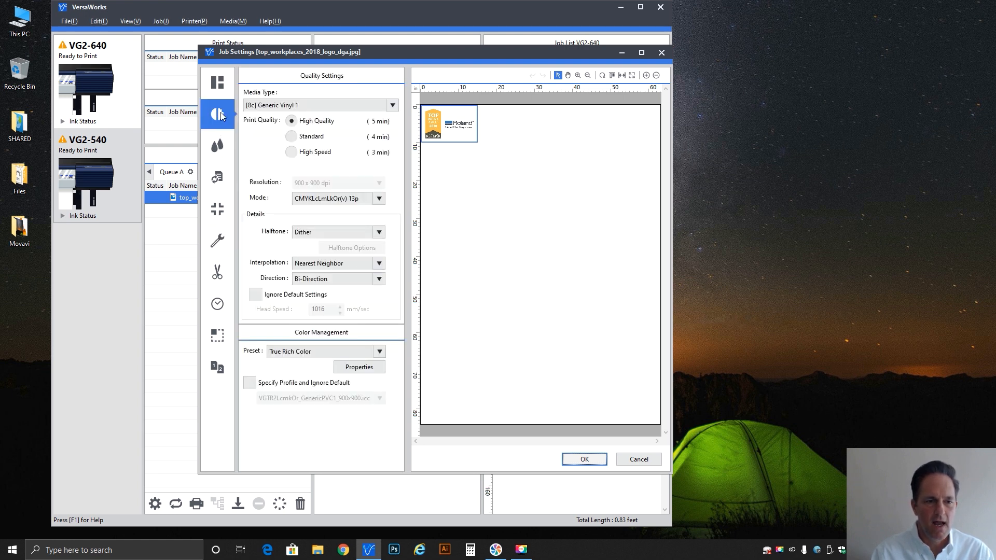
{"action": "left_click", "coordinate": [319, 105]}
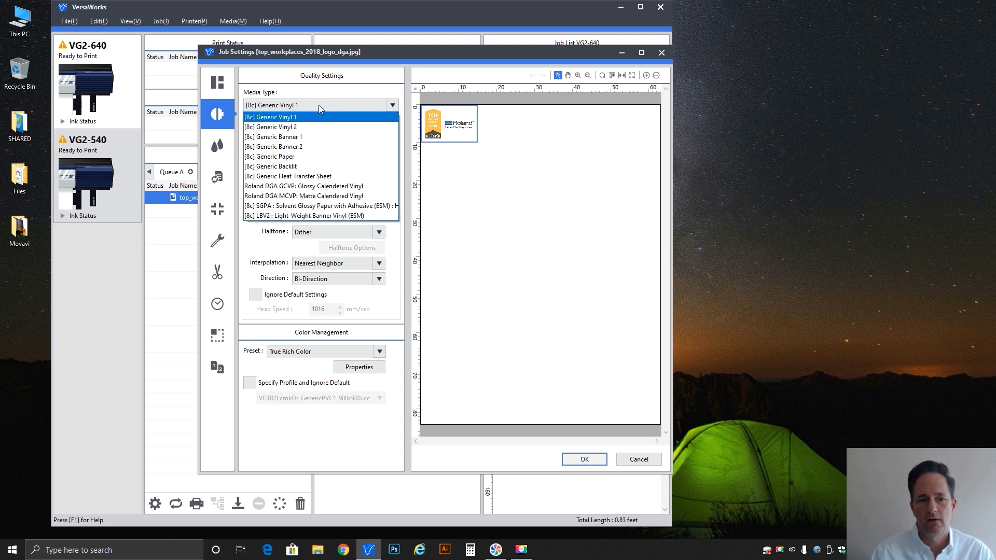
{"action": "left_click", "coordinate": [320, 217]}
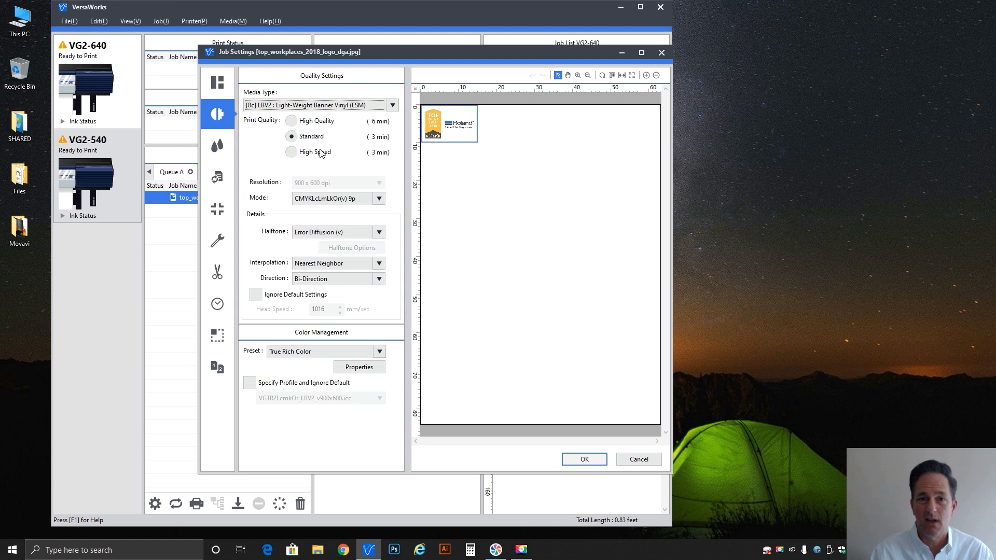
Switch the feed calibration controls to Use Printer Settings and back to Use Default Media Settings
{"action": "left_click", "coordinate": [218, 241]}
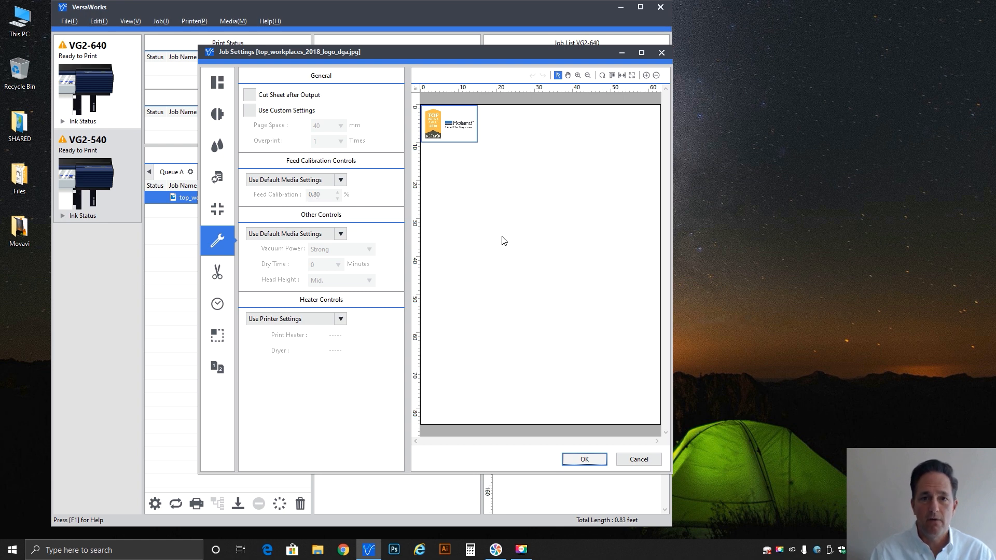
{"action": "left_click", "coordinate": [331, 181]}
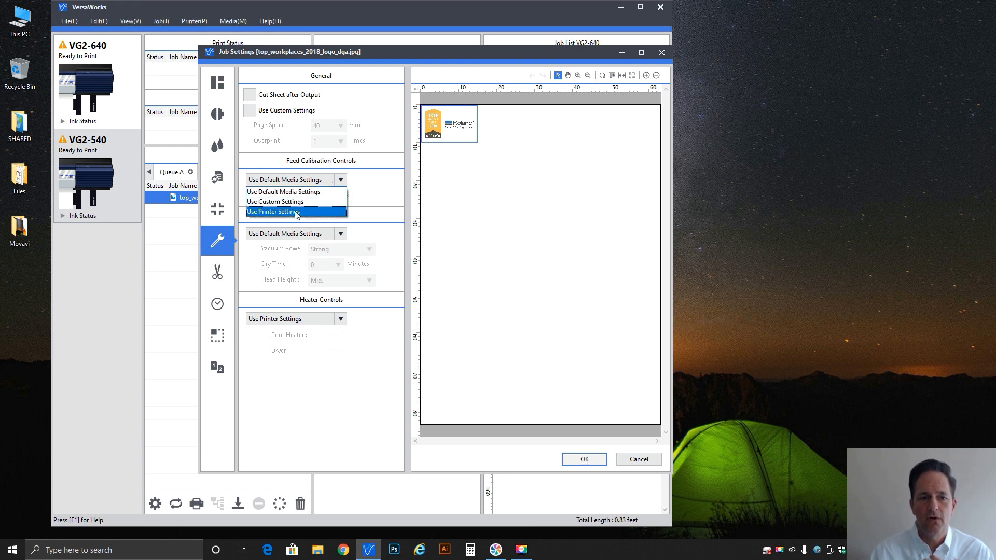
{"action": "left_click", "coordinate": [297, 212]}
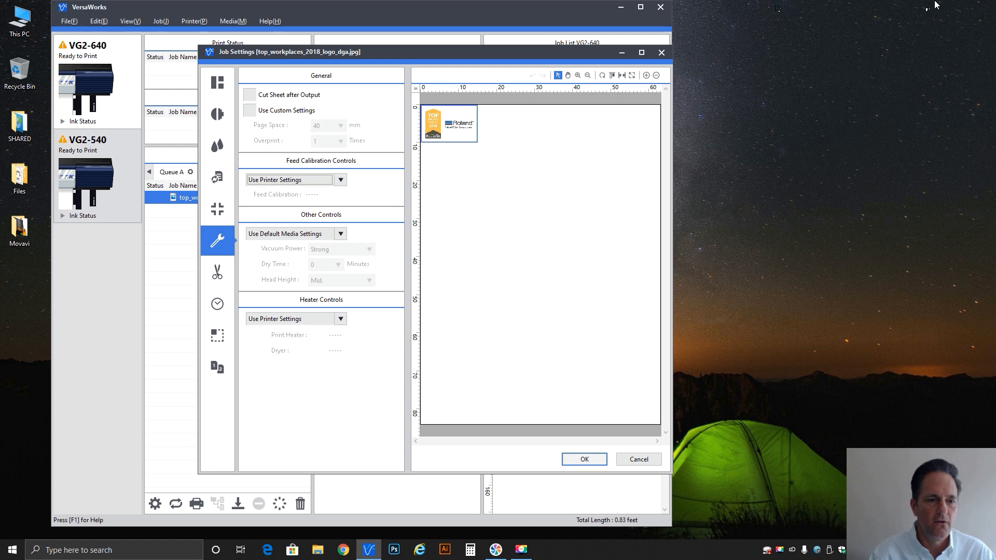
{"action": "left_click", "coordinate": [317, 180]}
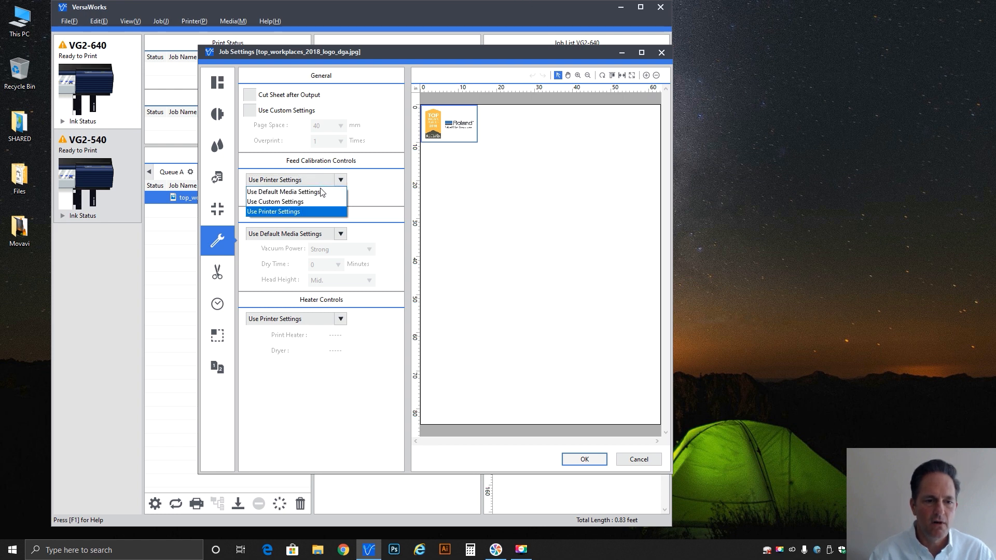
{"action": "left_click", "coordinate": [322, 192]}
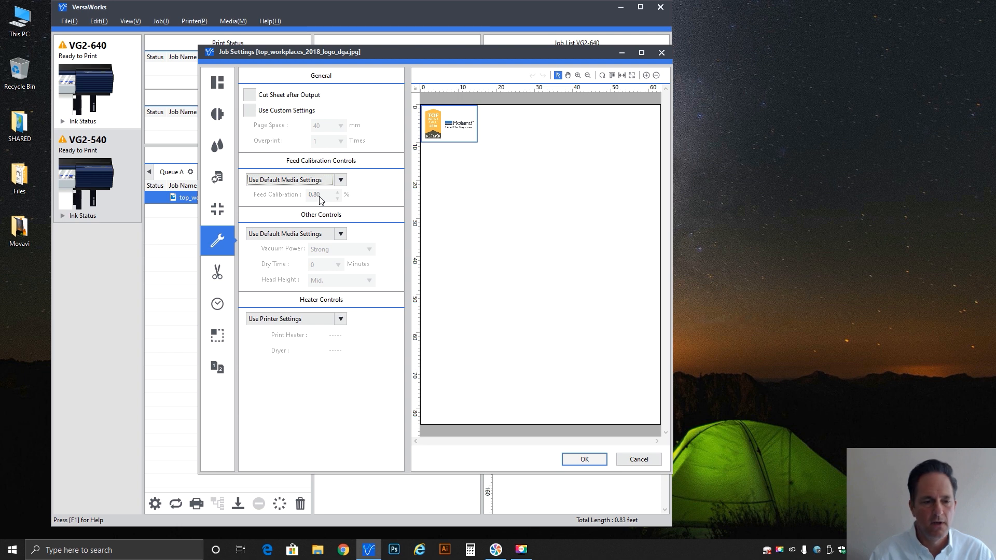
Try Use Custom Settings for the feed calibration controls before setting them to Use Printer Settings
{"action": "left_click", "coordinate": [305, 179]}
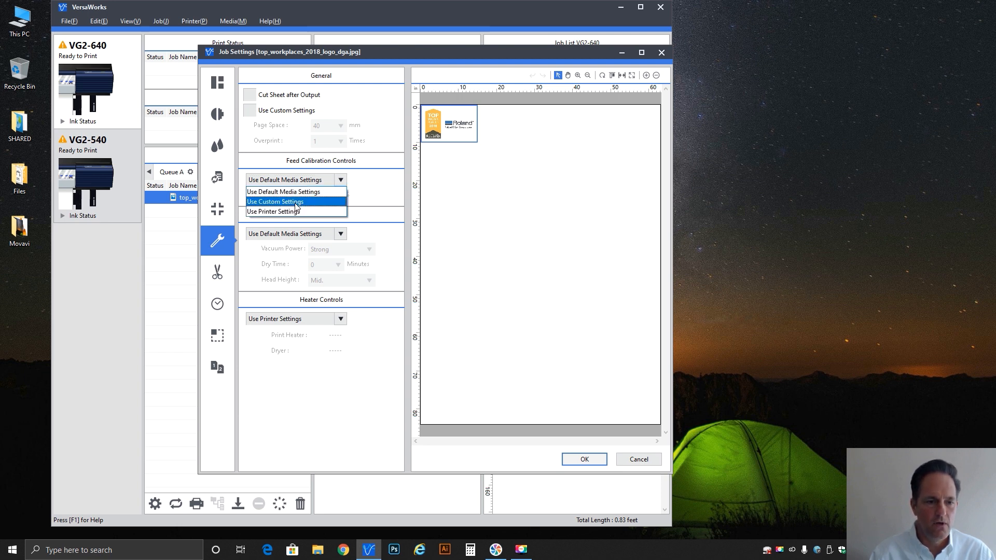
{"action": "left_click", "coordinate": [299, 200]}
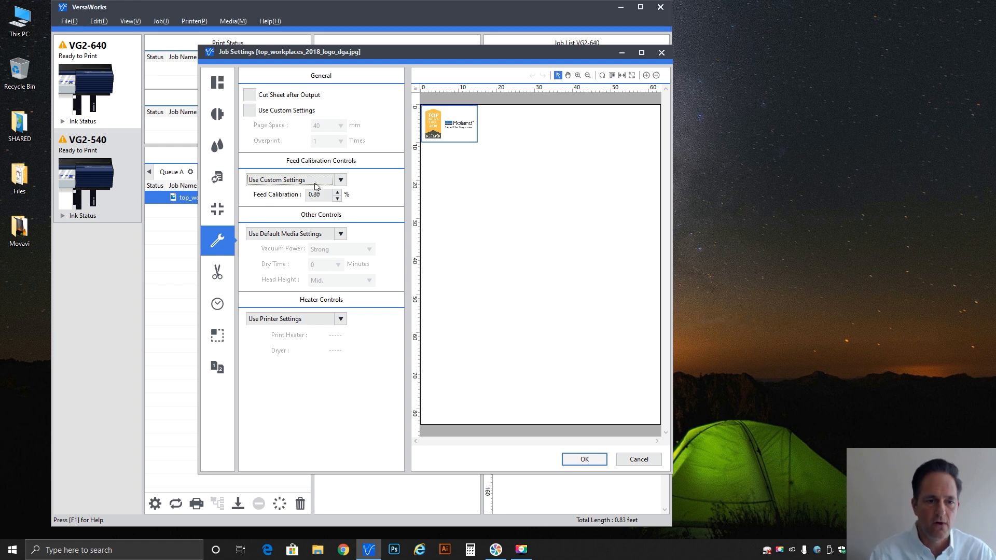
{"action": "left_click", "coordinate": [313, 180]}
{"action": "left_click", "coordinate": [308, 212]}
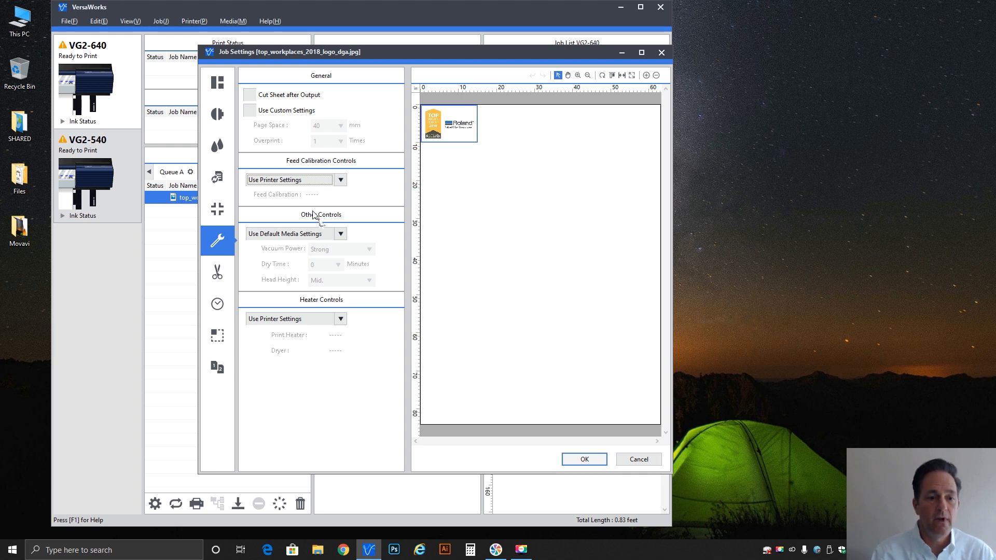
Switch the other controls to Use Custom Settings and try vacuum power Normal before setting it to Strong
{"action": "left_click", "coordinate": [330, 234]}
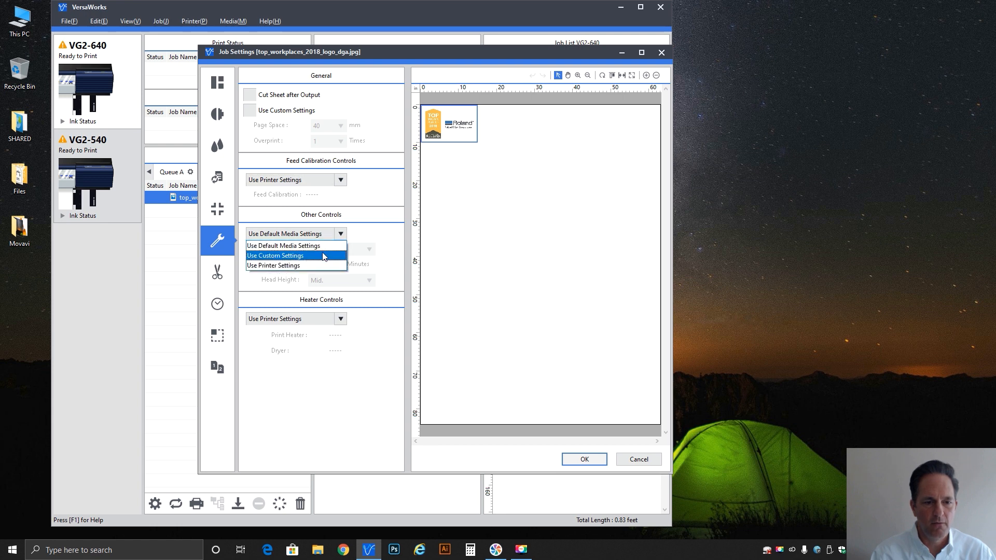
{"action": "left_click", "coordinate": [323, 256]}
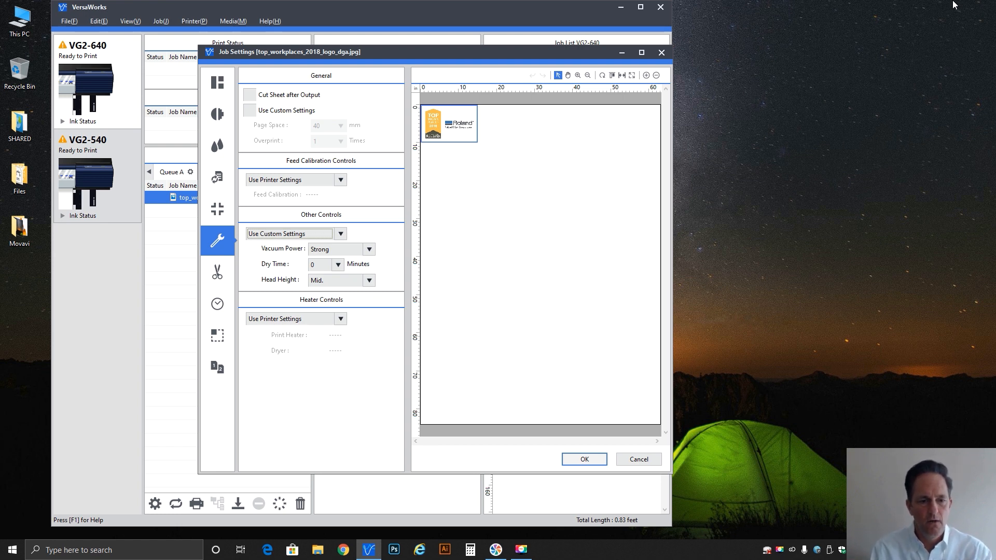
{"action": "left_click", "coordinate": [366, 250]}
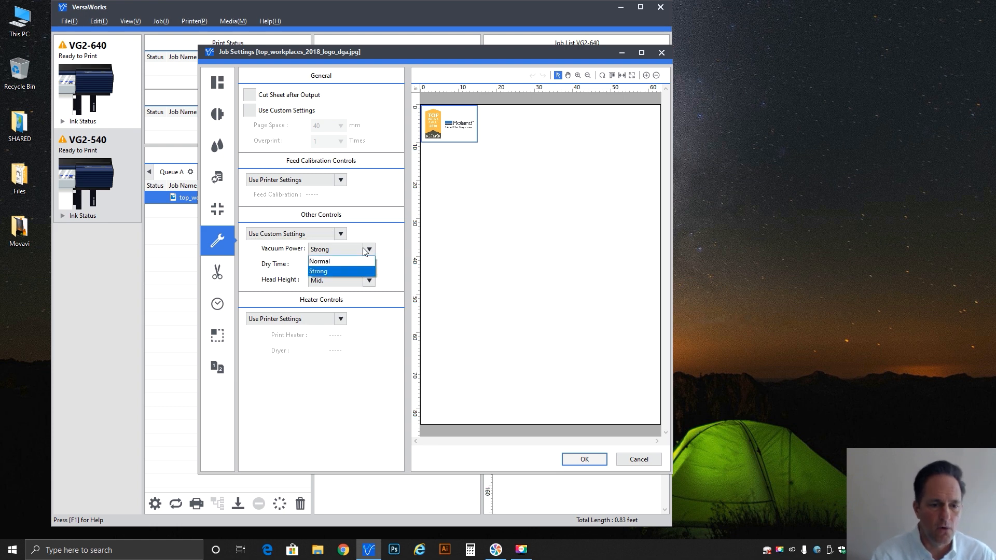
{"action": "left_click", "coordinate": [363, 262]}
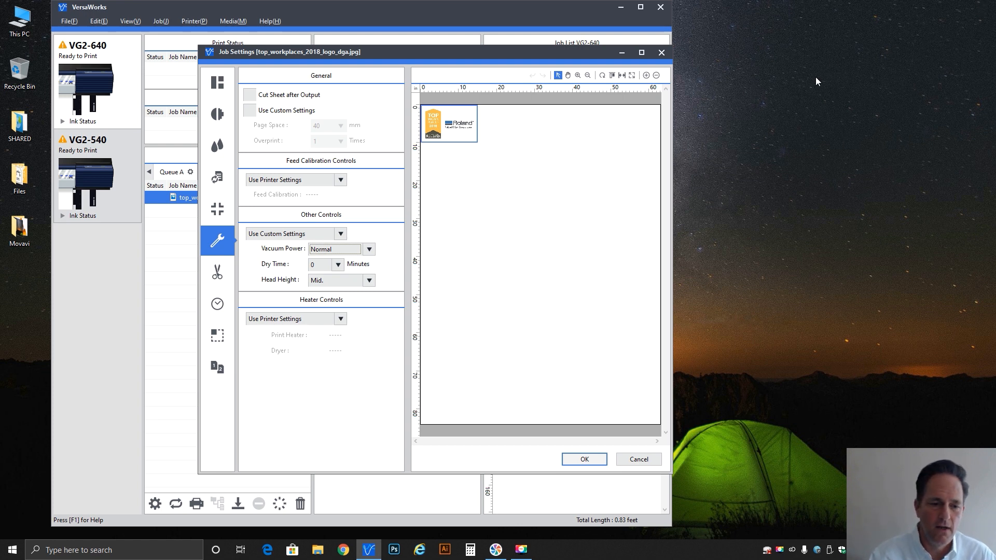
{"action": "left_click", "coordinate": [369, 250]}
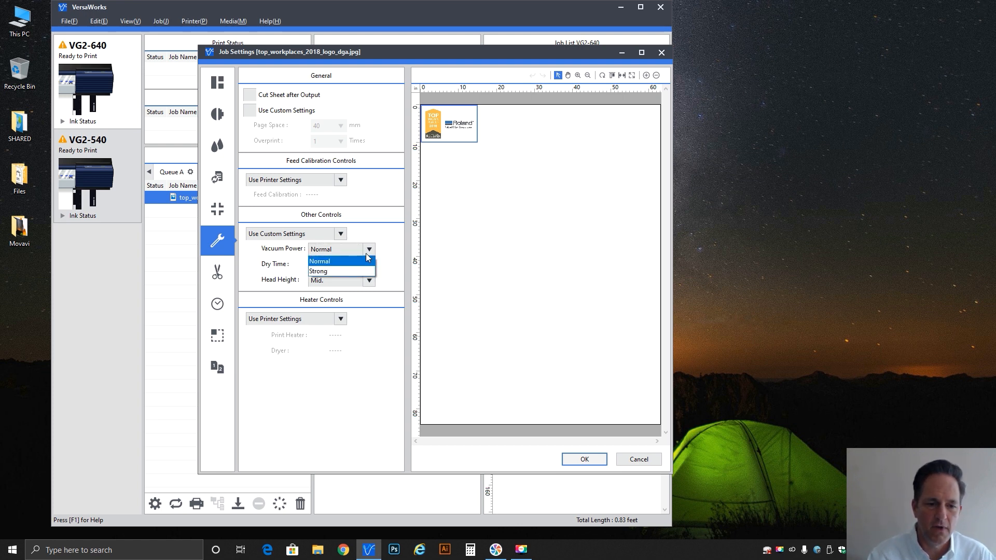
{"action": "left_click", "coordinate": [350, 271]}
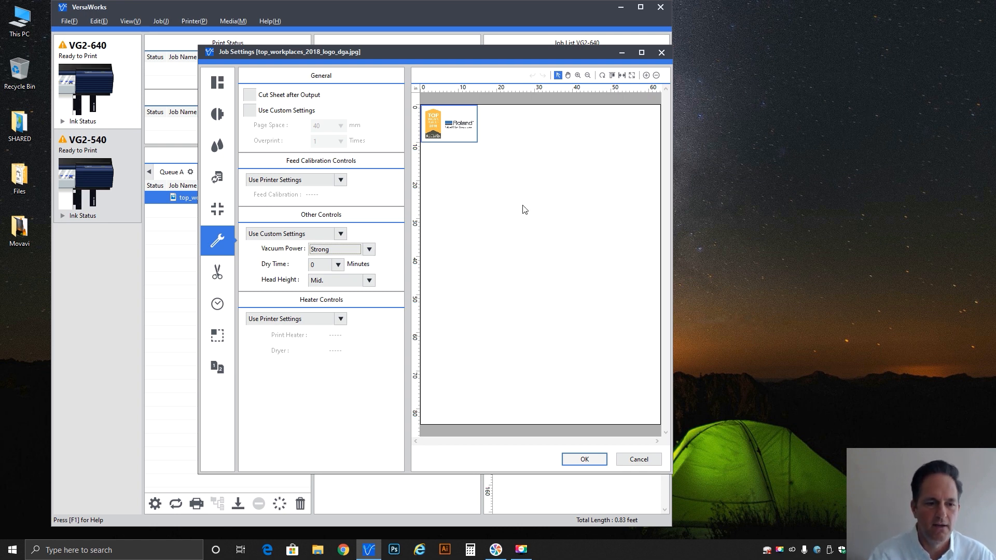
Review the dry time choices, try 3 minutes, and set the dry time to 1 minute
{"action": "left_click", "coordinate": [340, 265]}
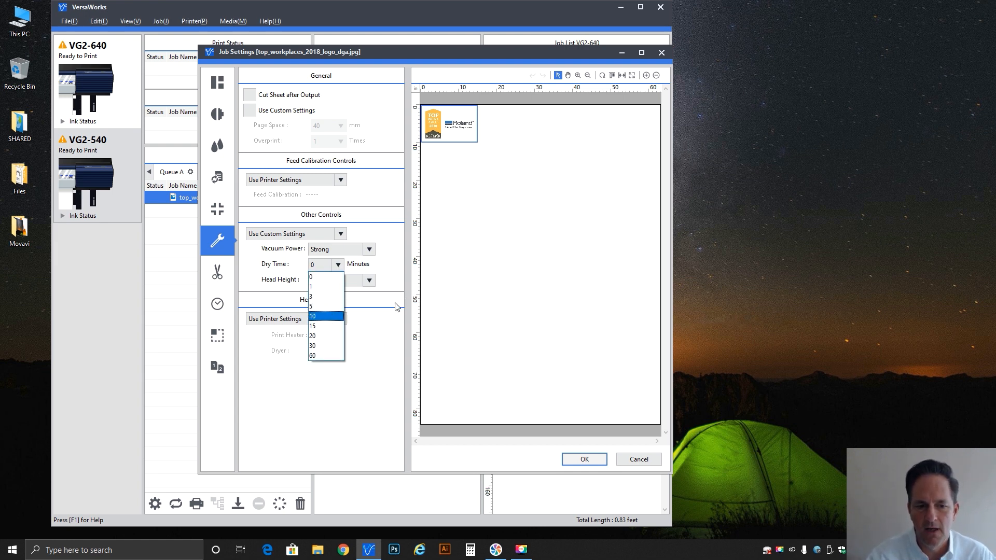
{"action": "left_click", "coordinate": [341, 267]}
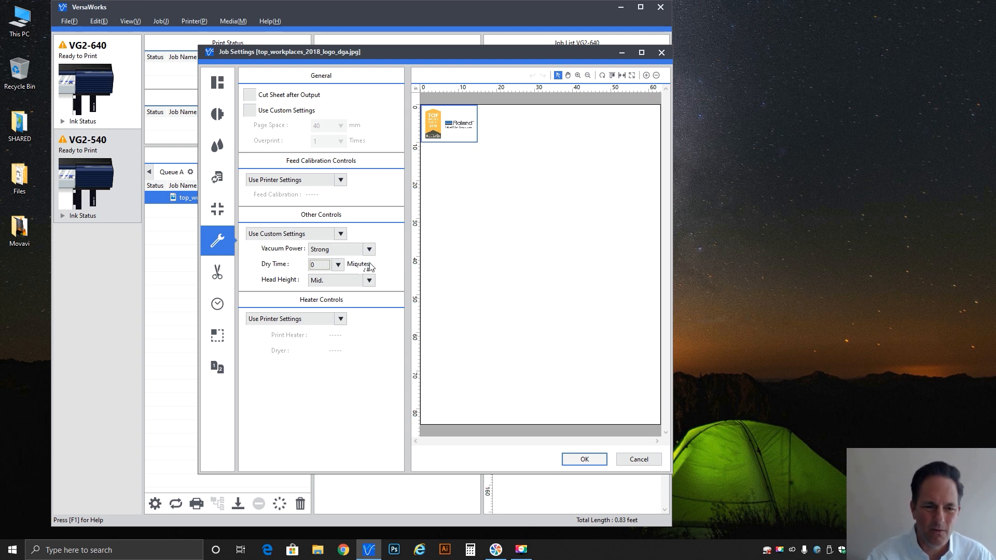
{"action": "left_click", "coordinate": [338, 266]}
{"action": "left_click", "coordinate": [323, 297]}
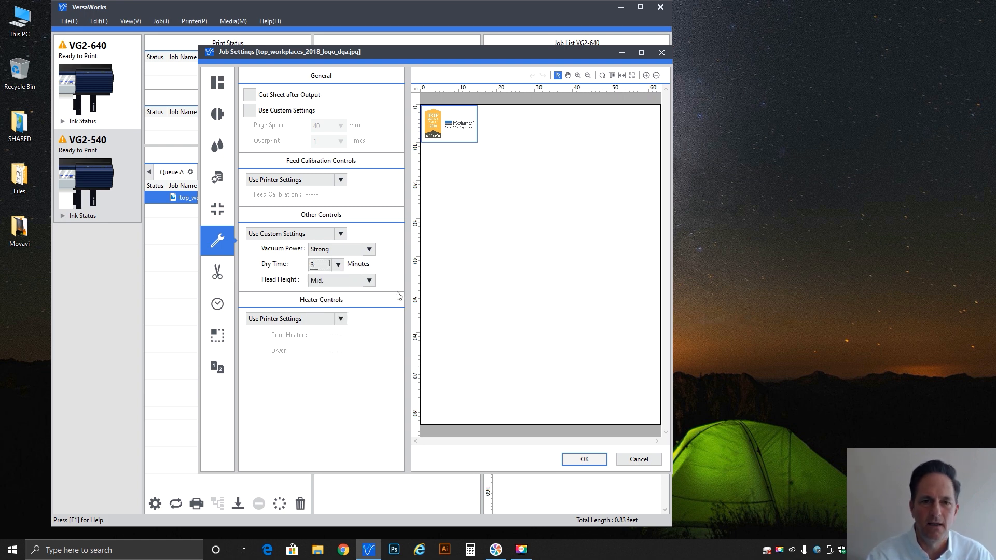
{"action": "left_click", "coordinate": [339, 265]}
{"action": "left_click", "coordinate": [333, 287]}
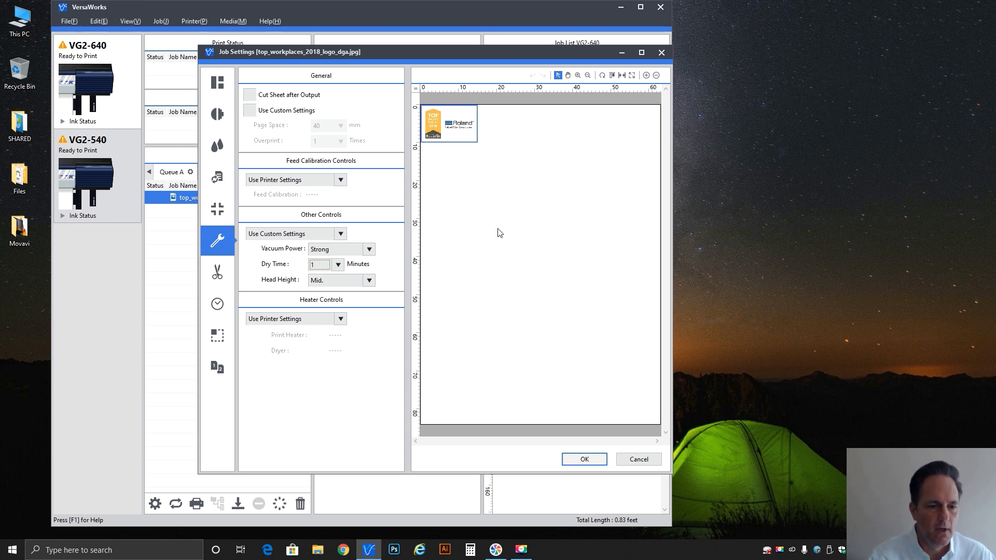
Try the head heights High, Mid. and Low for the other controls before setting the head height to High
{"action": "left_click", "coordinate": [372, 282]}
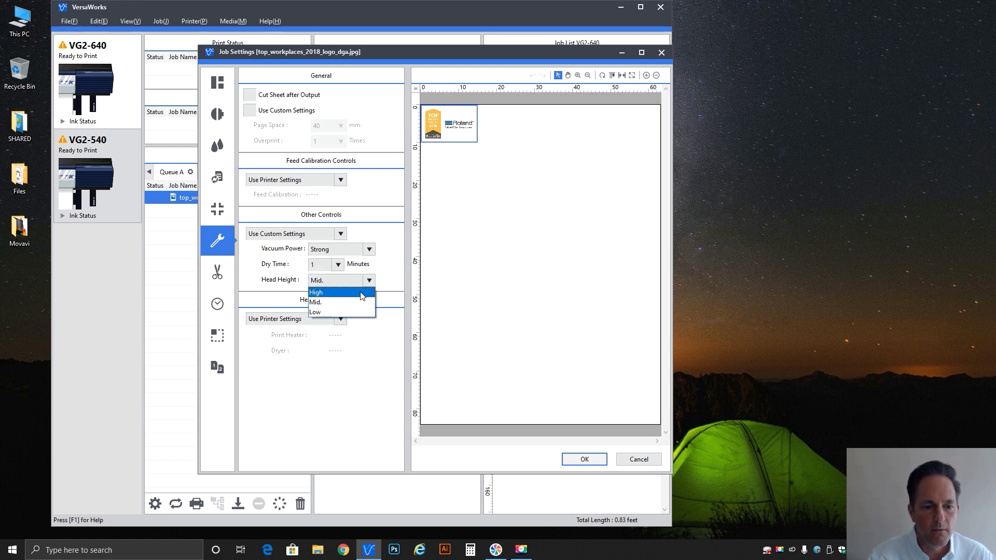
{"action": "left_click", "coordinate": [363, 292]}
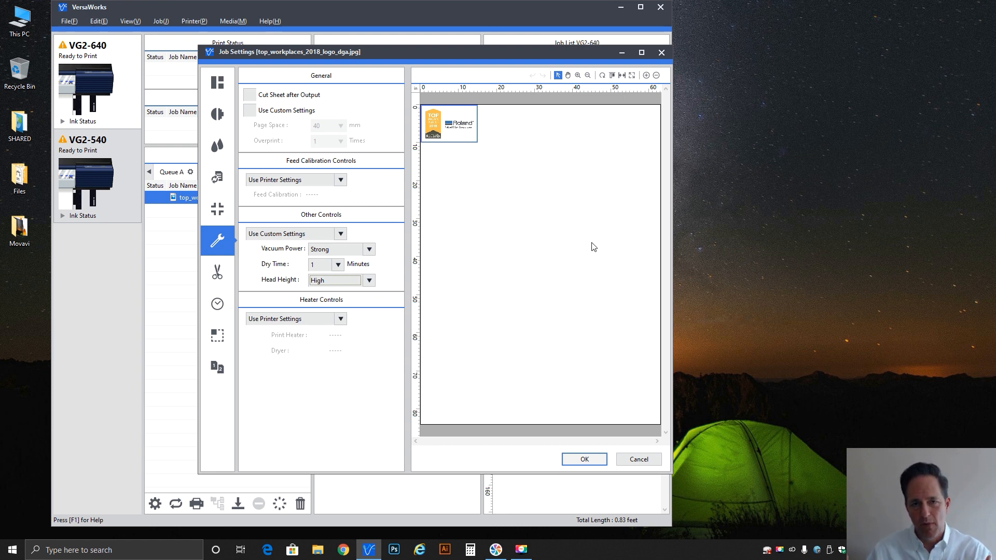
{"action": "left_click", "coordinate": [369, 280]}
{"action": "left_click", "coordinate": [356, 302]}
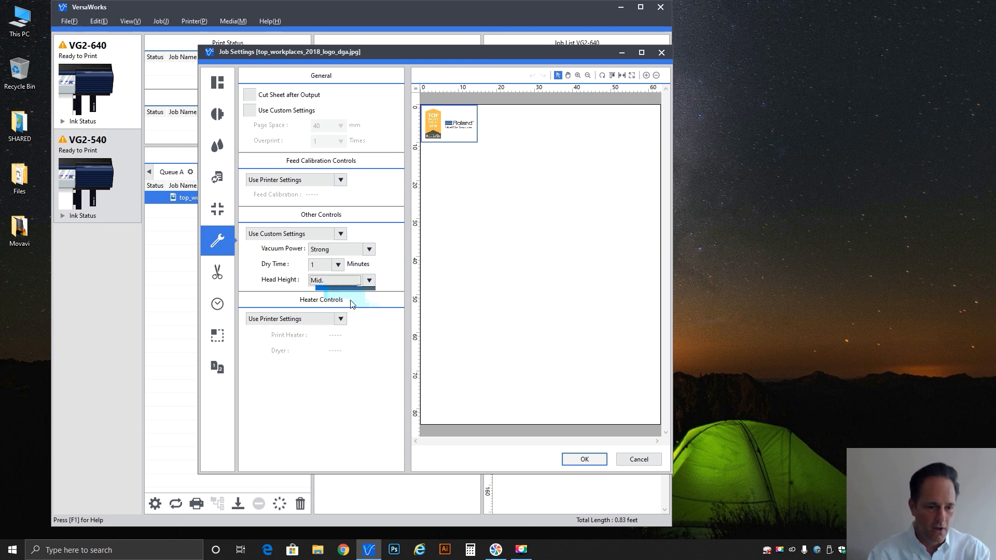
{"action": "left_click", "coordinate": [368, 280]}
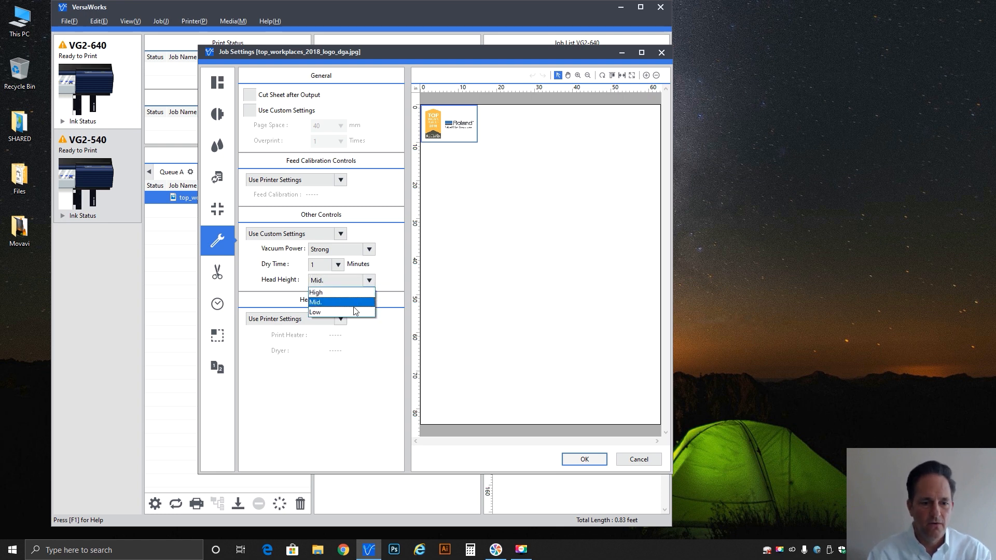
{"action": "left_click", "coordinate": [355, 310]}
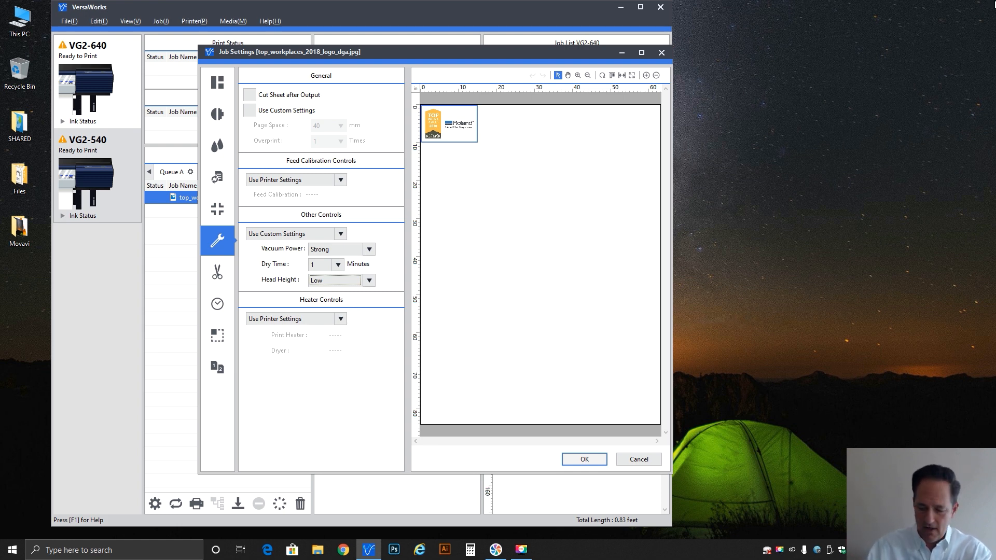
{"action": "left_click", "coordinate": [368, 281]}
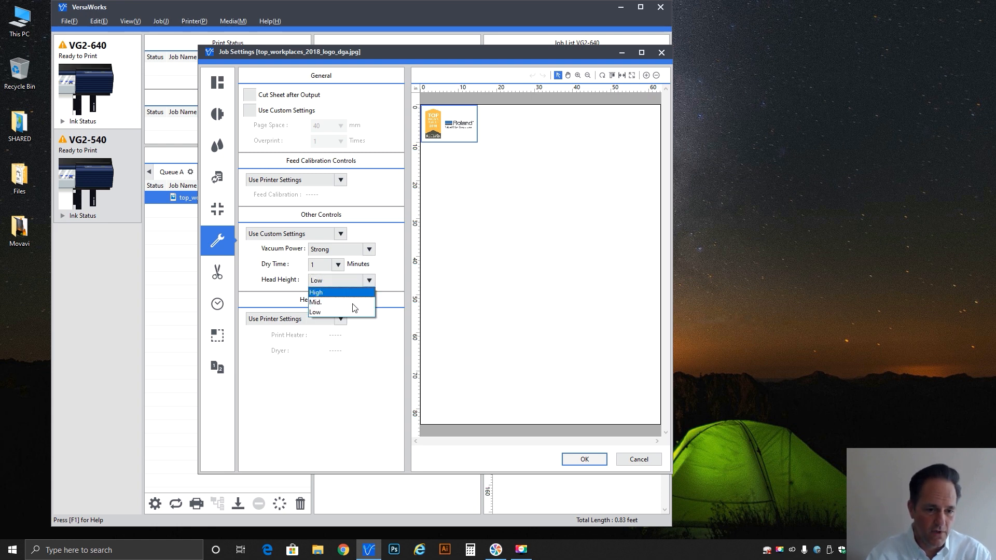
{"action": "left_click", "coordinate": [342, 293]}
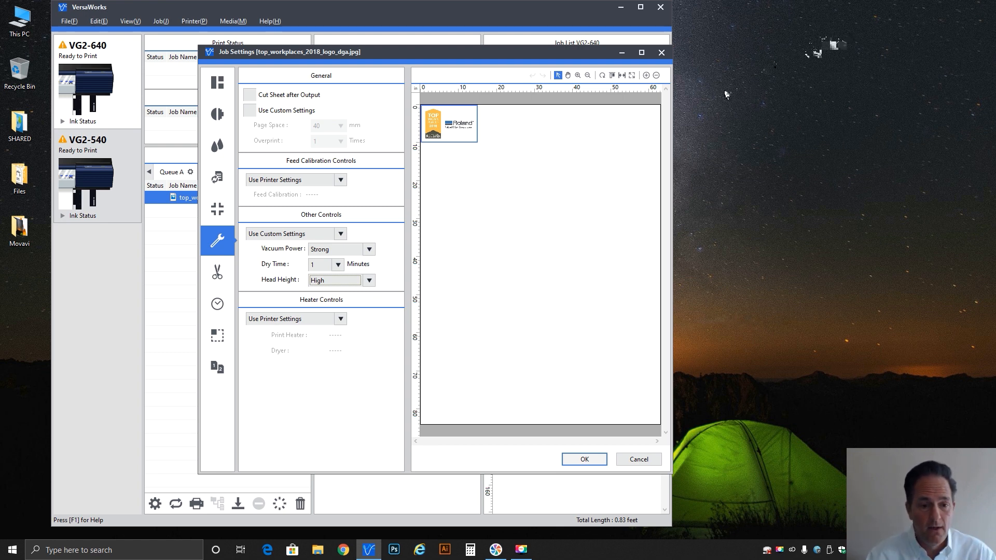
Set the other controls to Use Printer Settings
{"action": "left_click", "coordinate": [344, 236]}
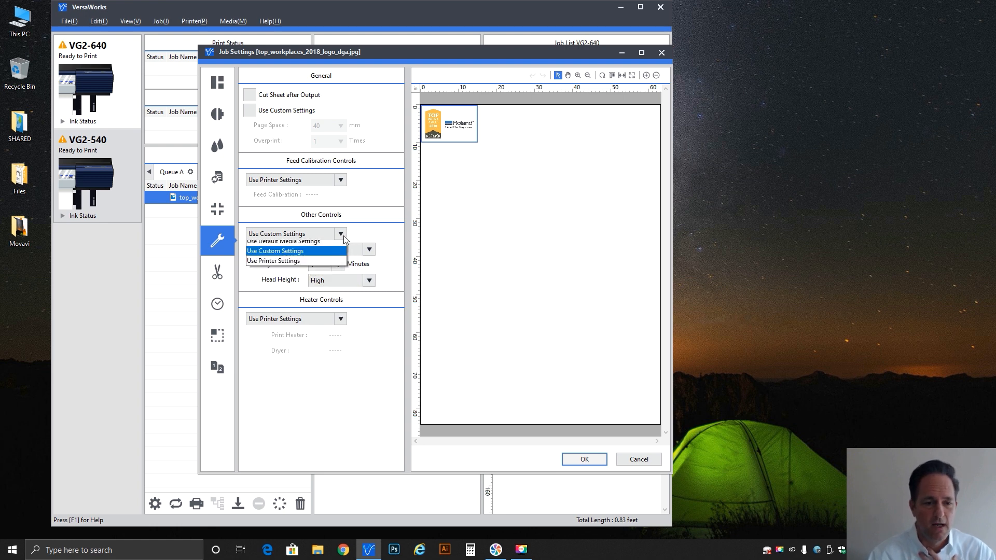
{"action": "left_click", "coordinate": [320, 264]}
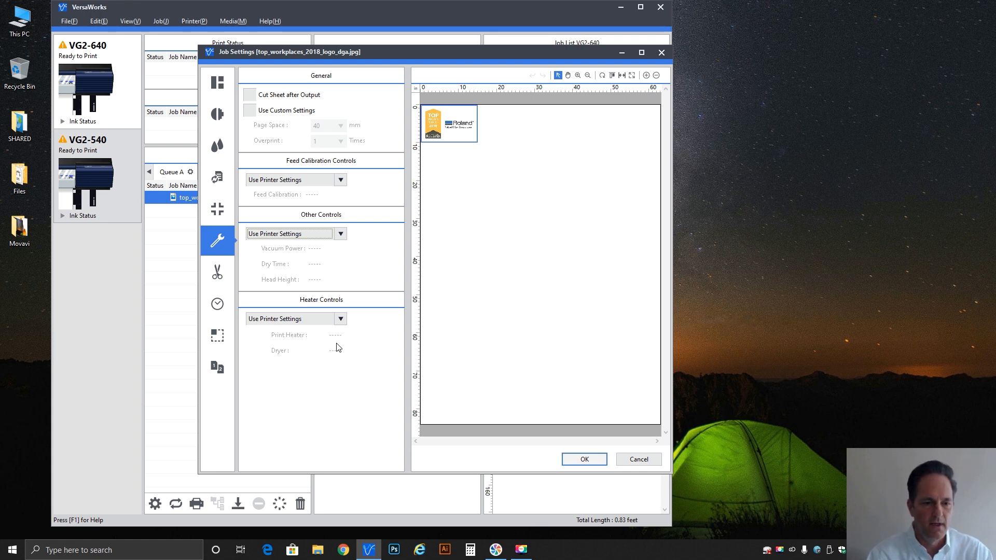
Try Use Custom Settings and Use Default Media Settings for the heater controls before setting them back to Use Printer Settings
{"action": "left_click", "coordinate": [340, 319]}
{"action": "left_click", "coordinate": [327, 342]}
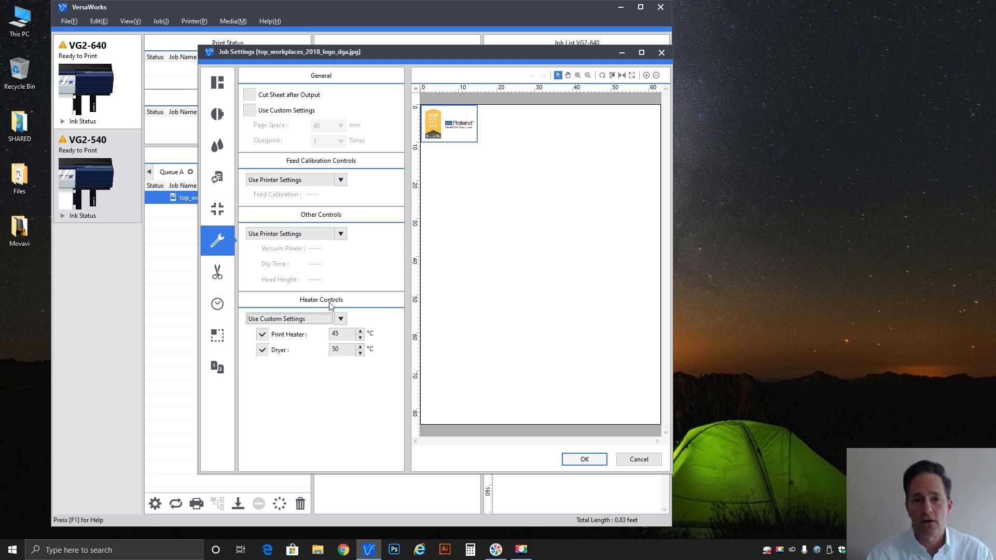
{"action": "left_click", "coordinate": [332, 319]}
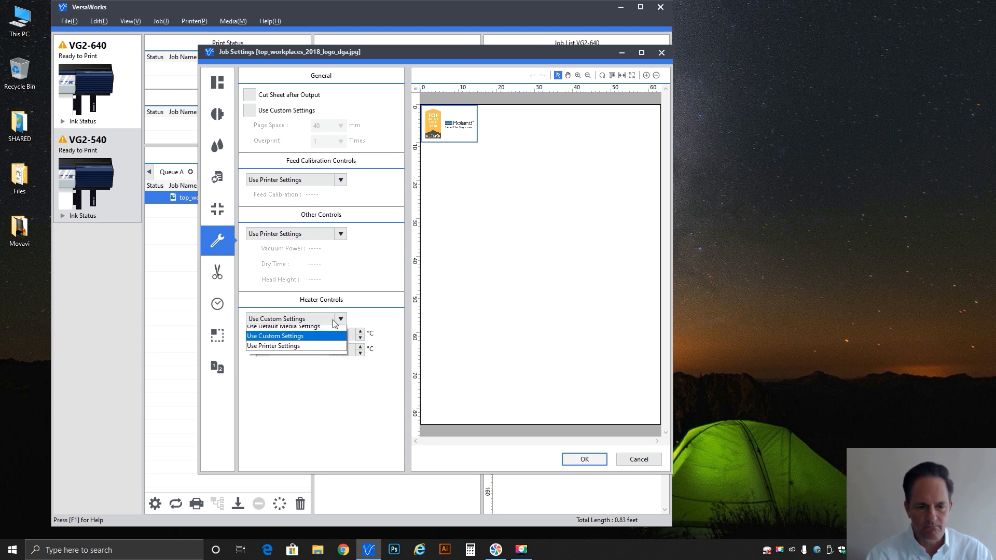
{"action": "left_click", "coordinate": [331, 329]}
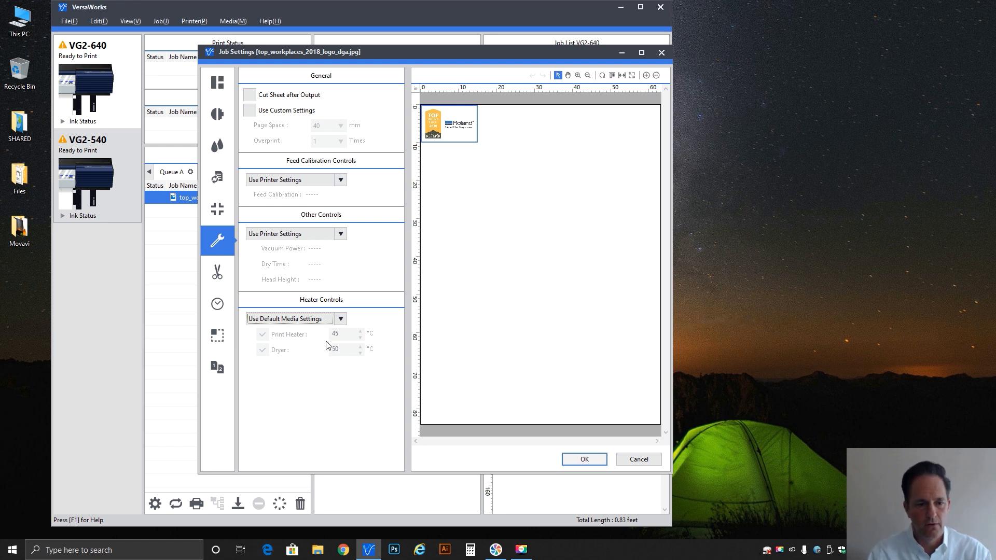
{"action": "left_click", "coordinate": [321, 320]}
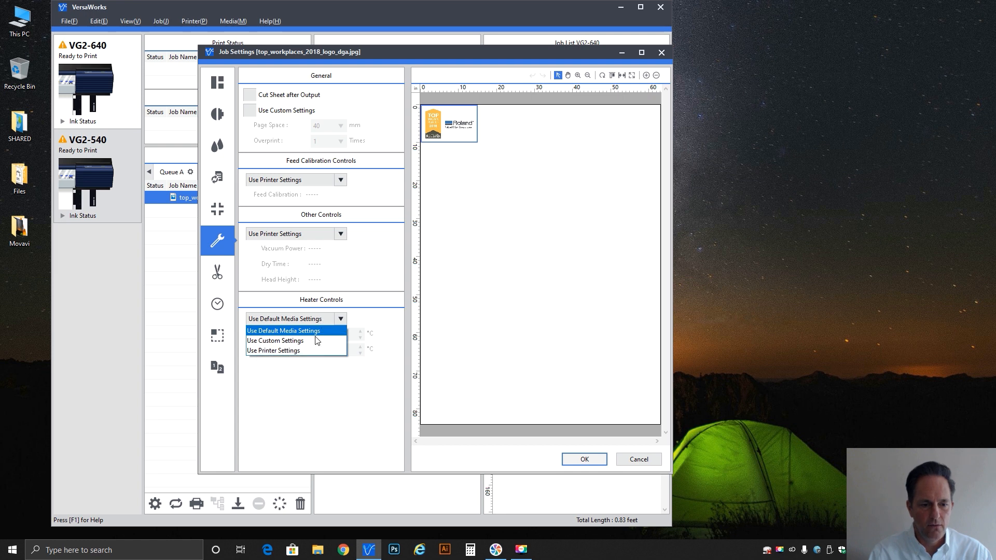
{"action": "left_click", "coordinate": [300, 351]}
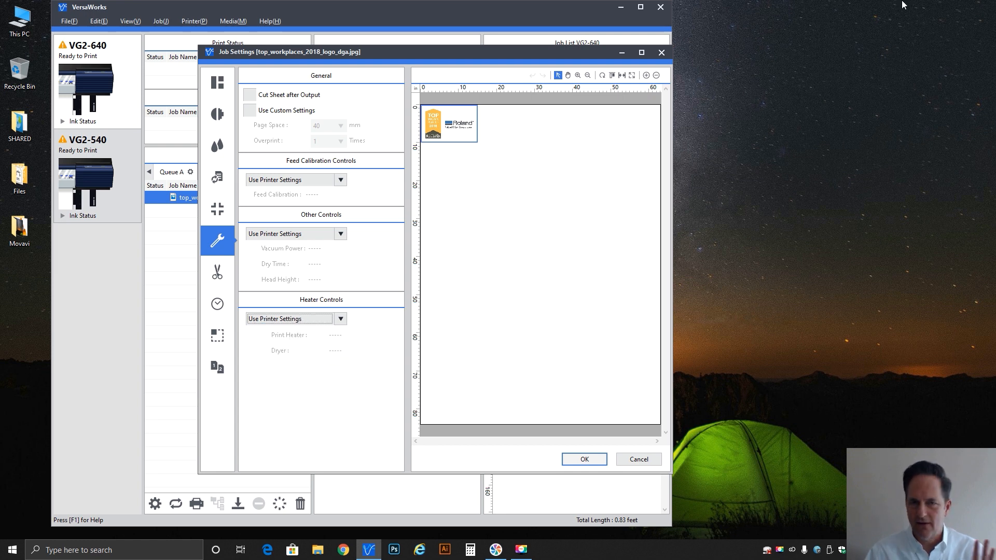